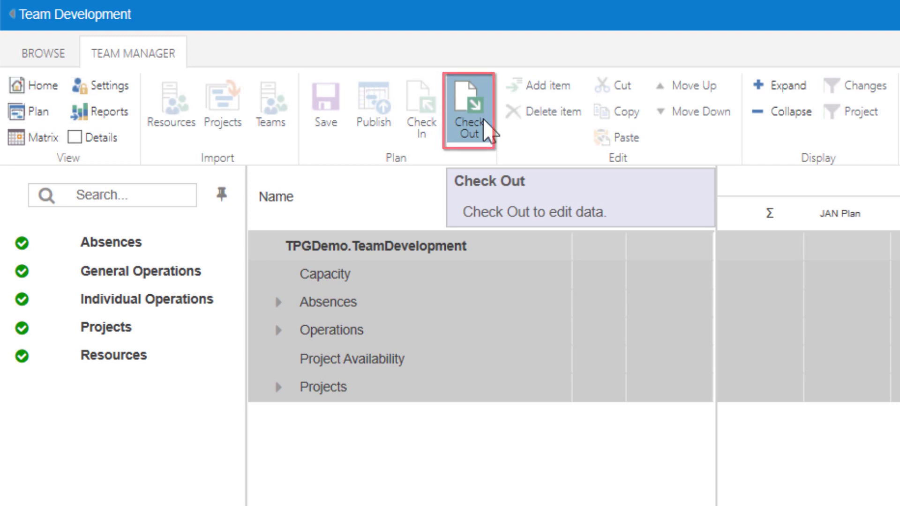
# Check out the TPGDemo.TeamDevelopment plan so its empty 2020 rows can be edited.
pyautogui.click(486, 128)
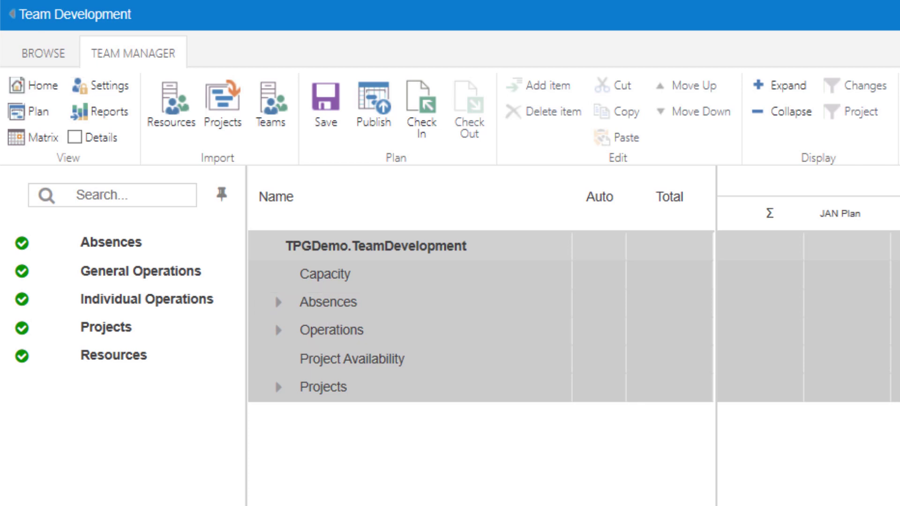
# Add a child item named VACATION under the Absences row.
pyautogui.click(438, 315)
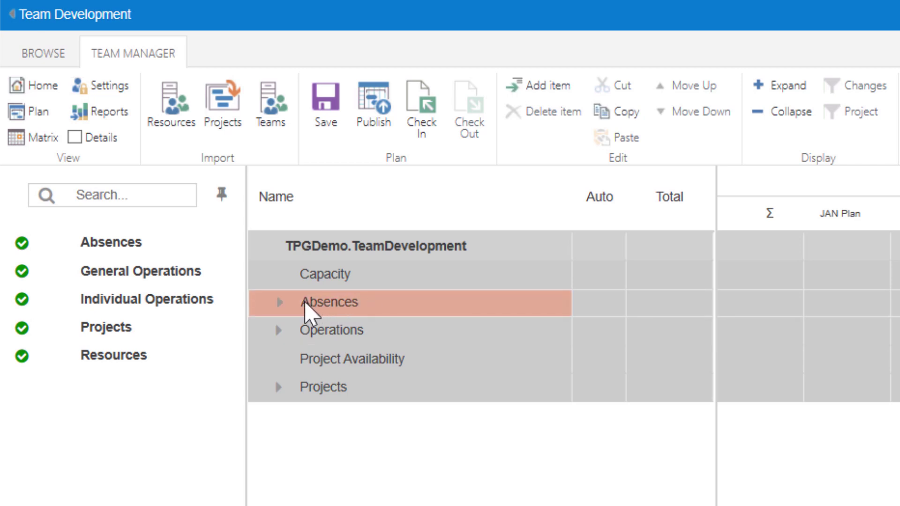
pyautogui.click(280, 303)
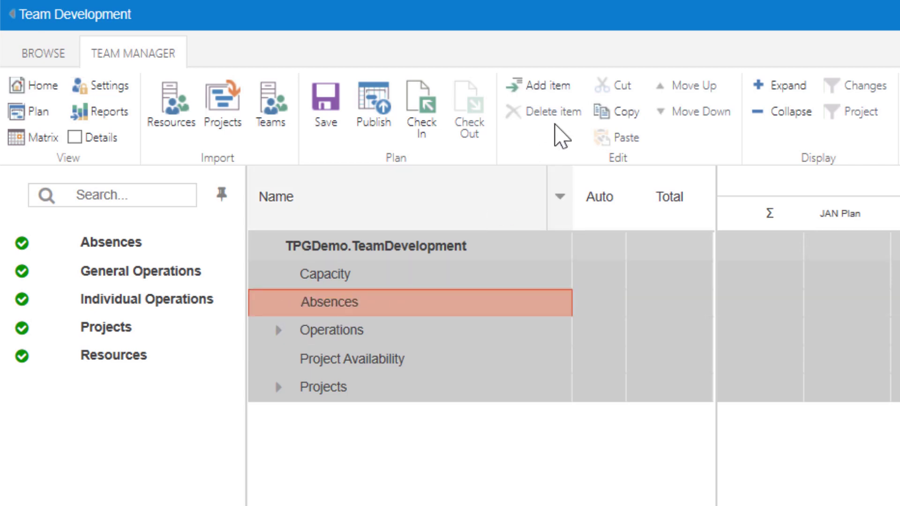
pyautogui.click(576, 93)
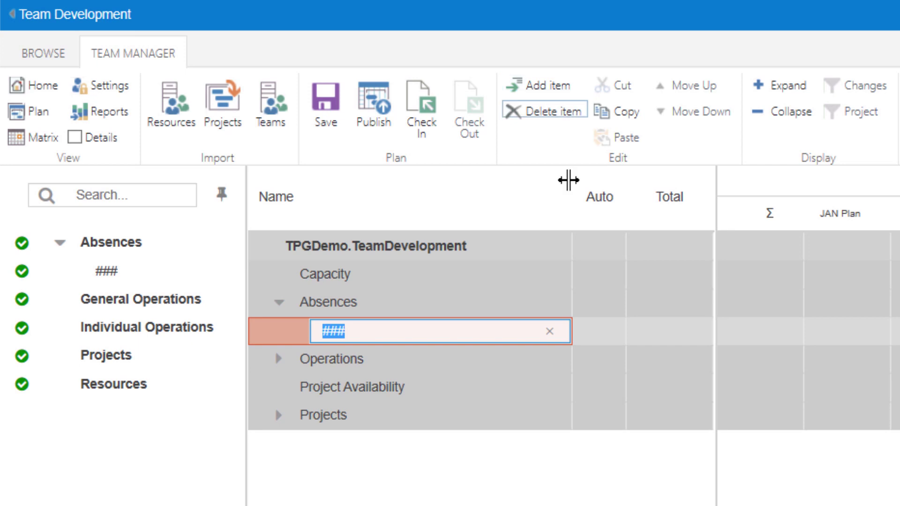
pyautogui.write('VACATION')
pyautogui.press('Return')
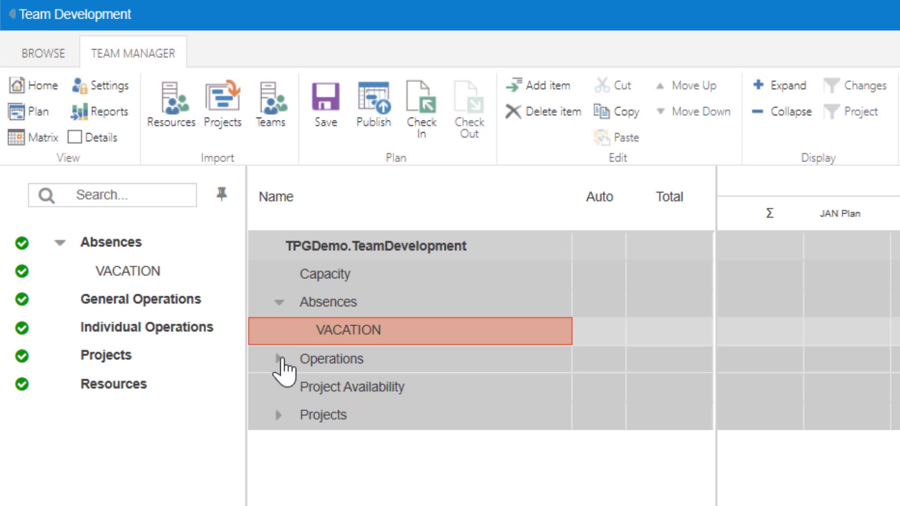
pyautogui.click(279, 360)
# Create two items under General Operations: SUPPORT and PROCESS IMPROVEMENT.
pyautogui.click(292, 392)
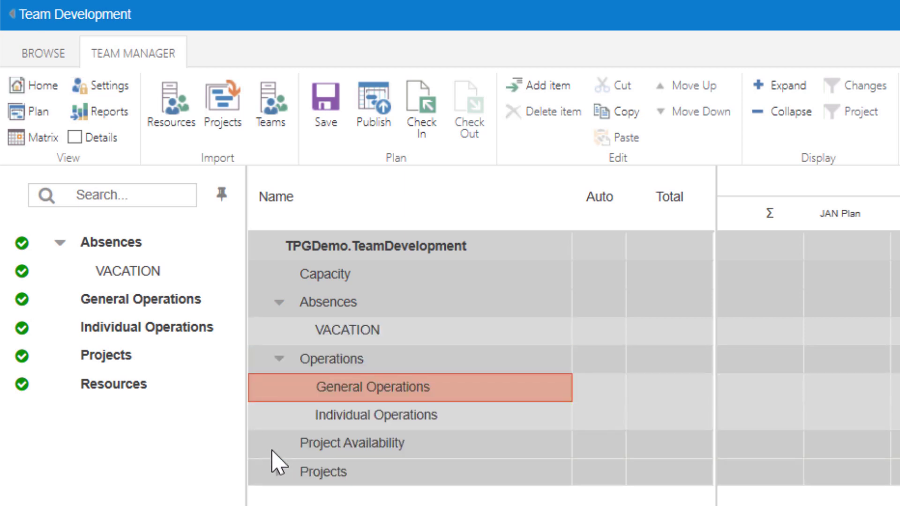
pyautogui.click(557, 86)
pyautogui.write('SUPPORT')
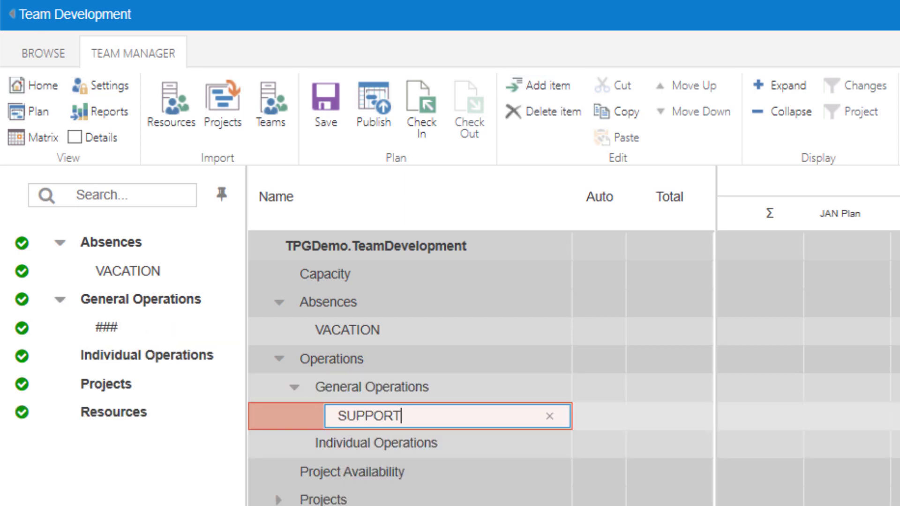
pyautogui.press('Return')
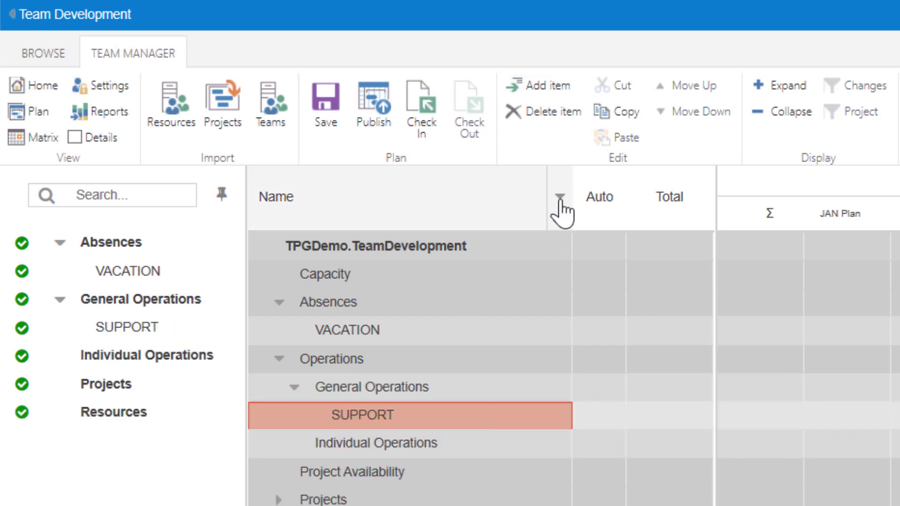
pyautogui.click(556, 89)
pyautogui.write('PROCE')
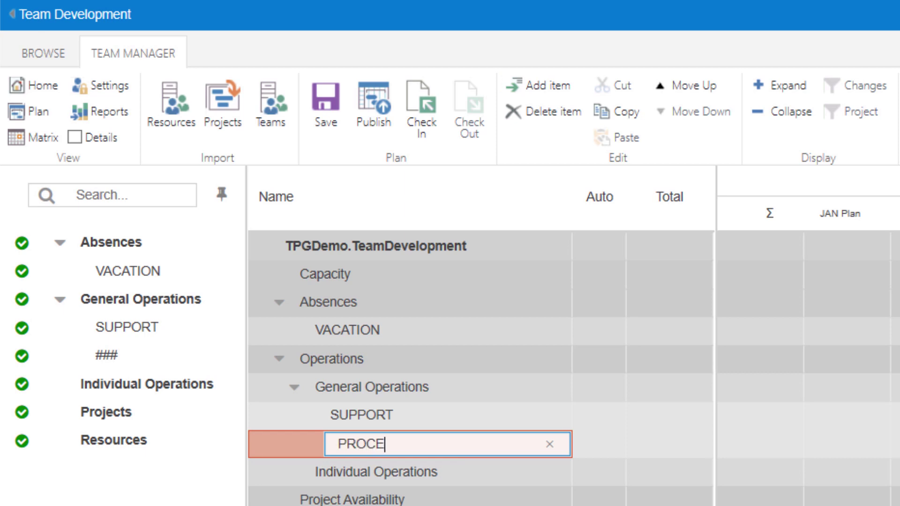
pyautogui.write('SS IMPROVEMENT')
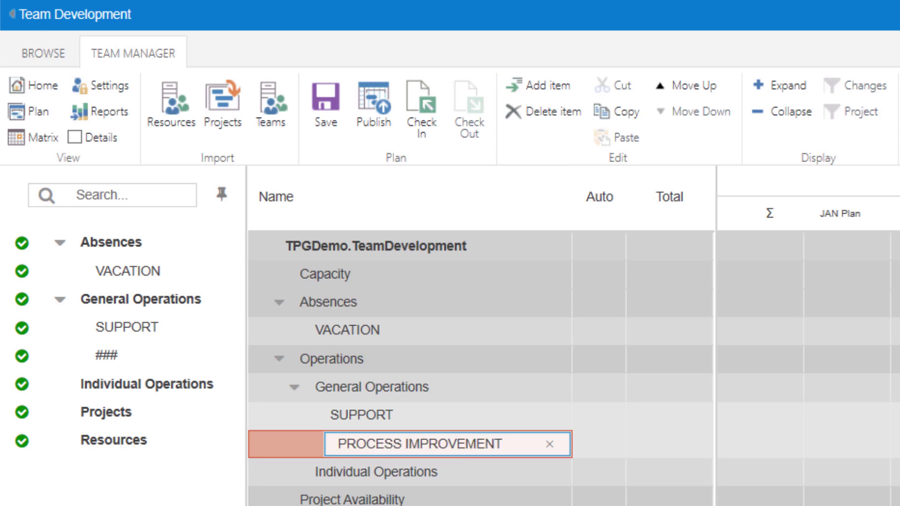
pyautogui.press('Return')
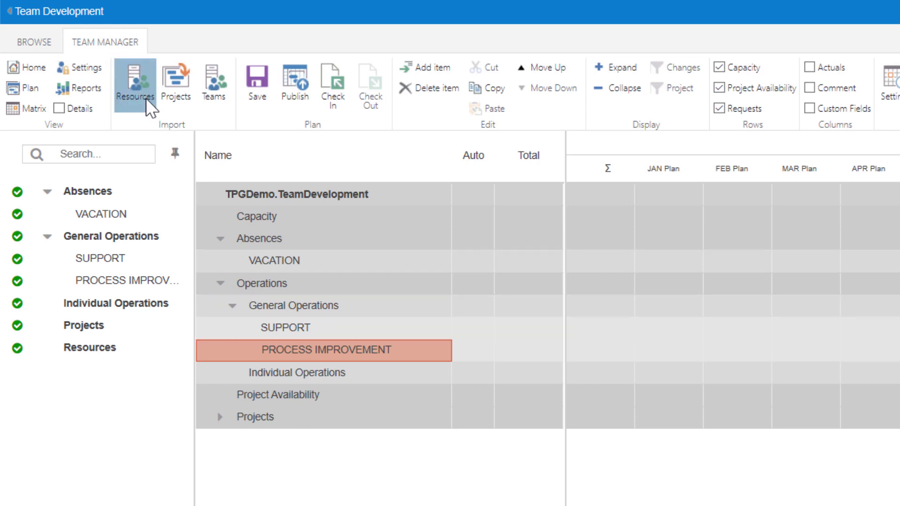
# Import the team's resources and expand the Business Analyst's Absences, Operations and General Operations rows.
pyautogui.click(136, 85)
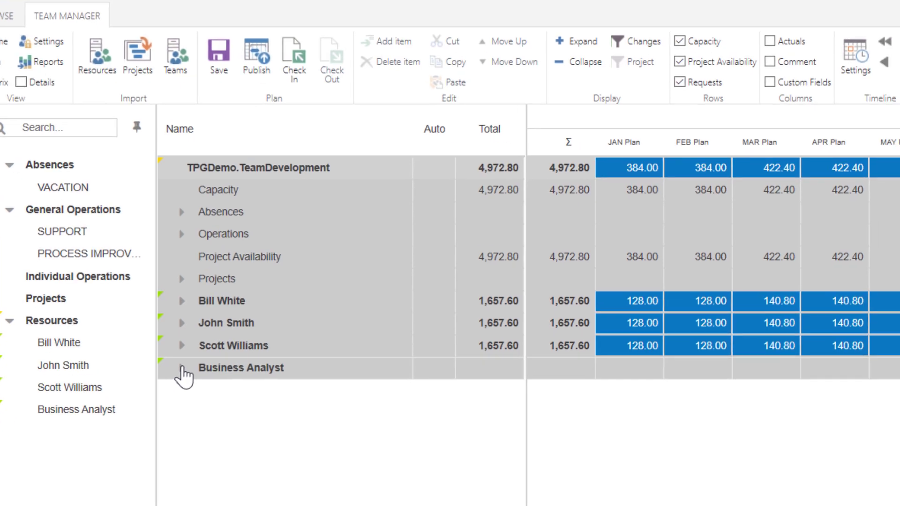
pyautogui.click(220, 395)
pyautogui.click(40, 305)
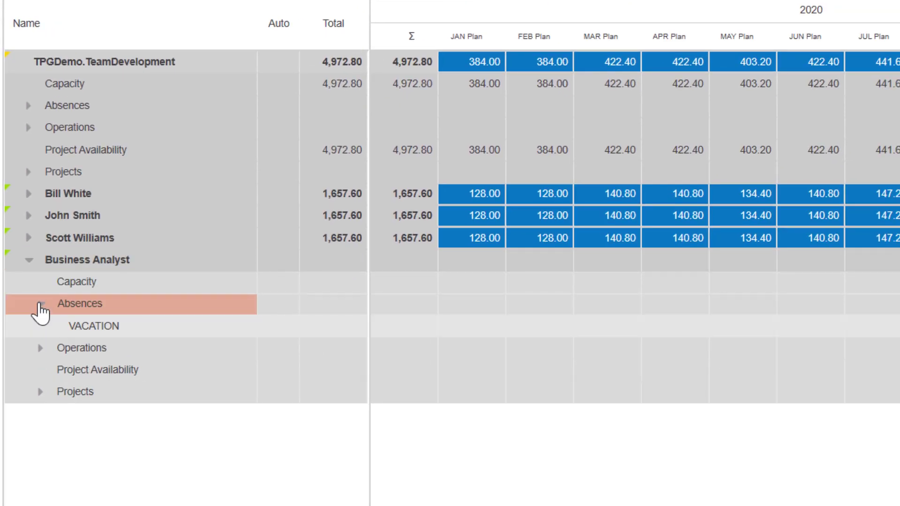
pyautogui.click(42, 348)
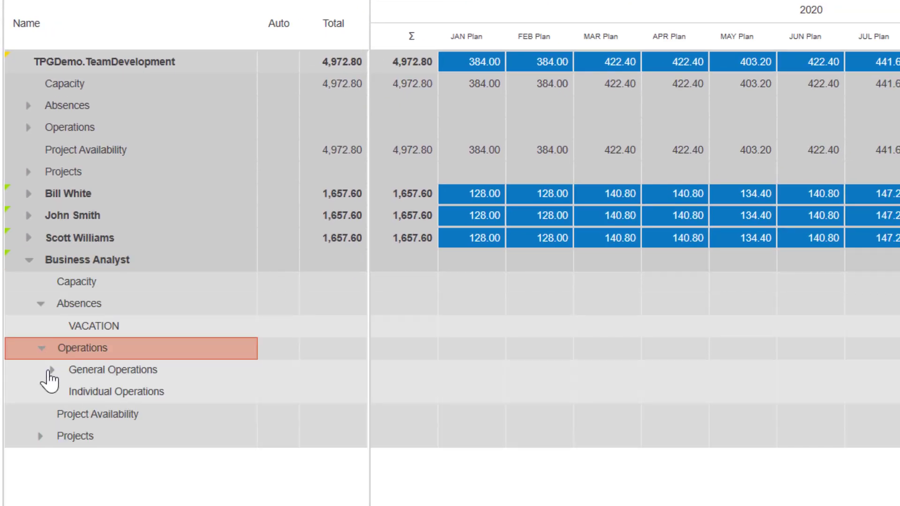
pyautogui.click(52, 372)
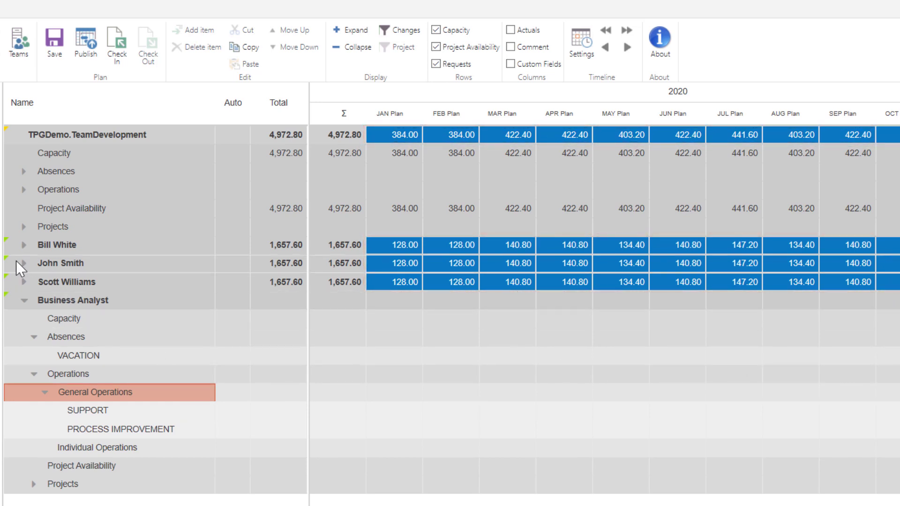
pyautogui.click(23, 251)
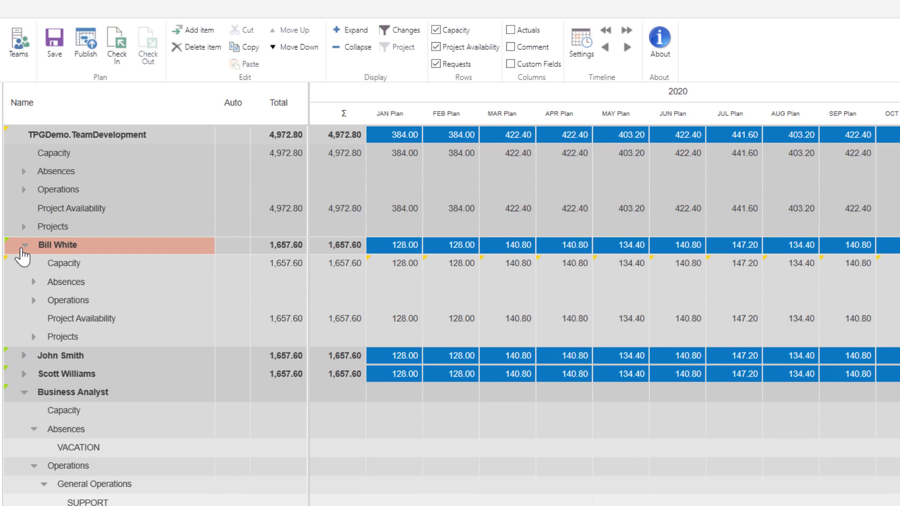
pyautogui.click(34, 282)
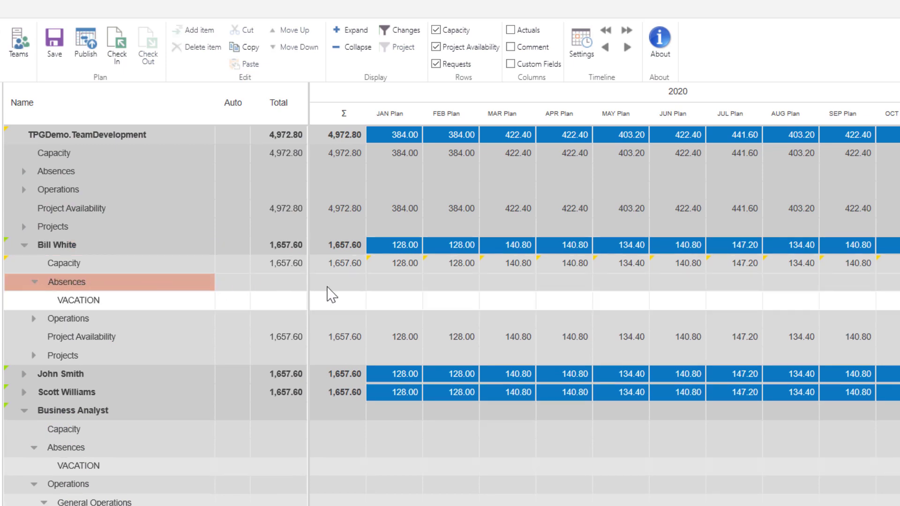
pyautogui.click(383, 301)
pyautogui.write('128')
pyautogui.press('Return')
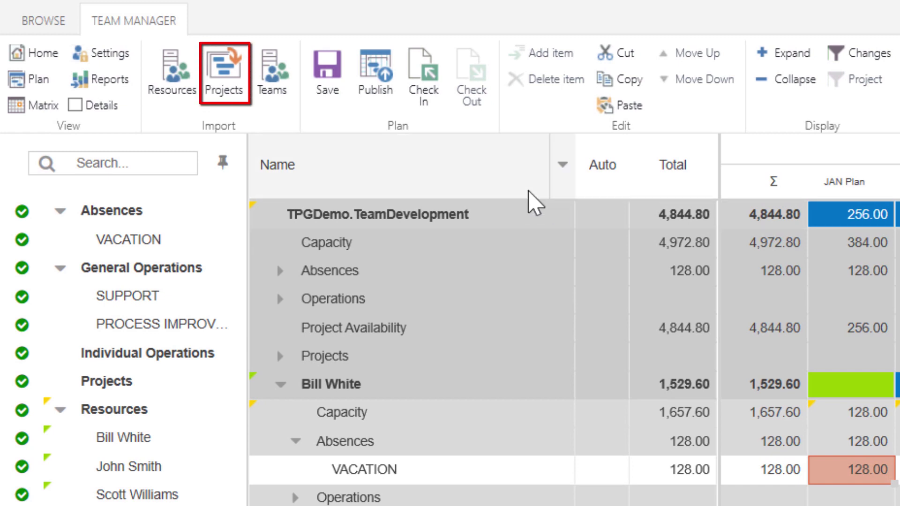
# Import project requests and expand Projects to list the five individual projects.
pyautogui.click(237, 88)
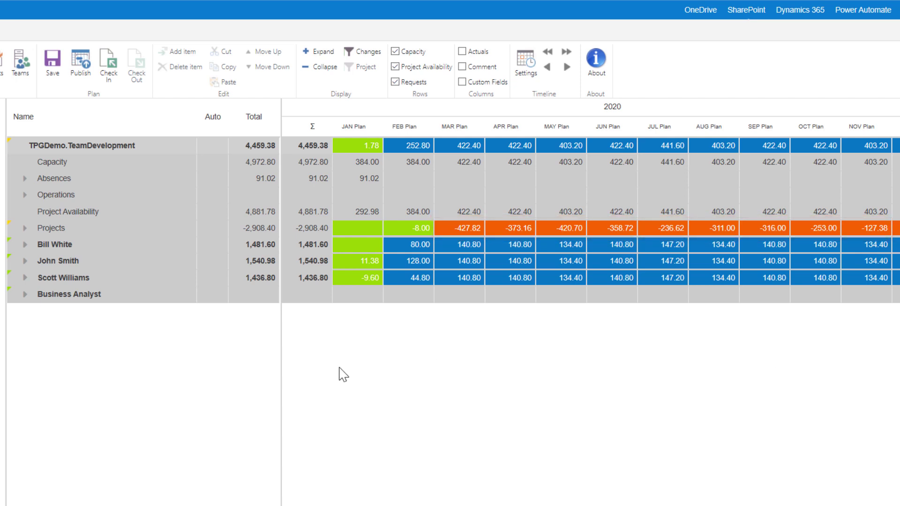
pyautogui.click(24, 228)
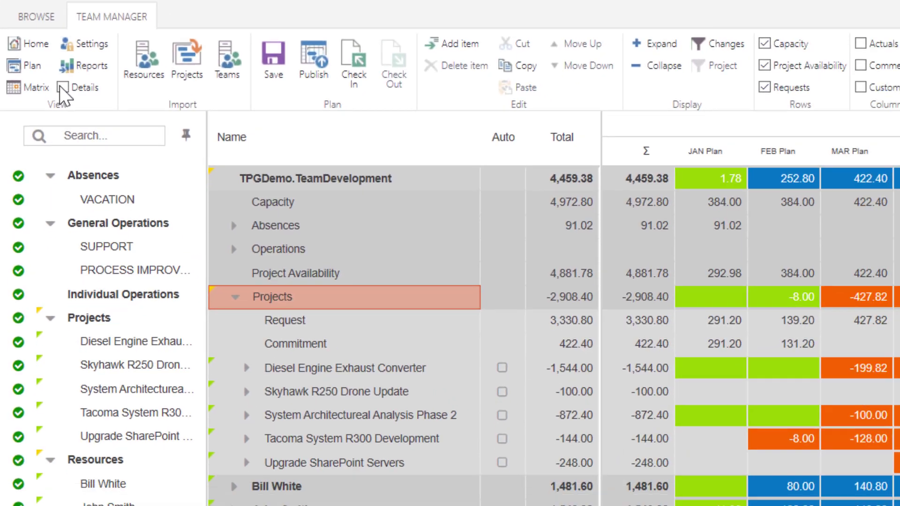
# Show the Details panel for Tacoma System R300 Development and expand its first resource.
pyautogui.click(63, 88)
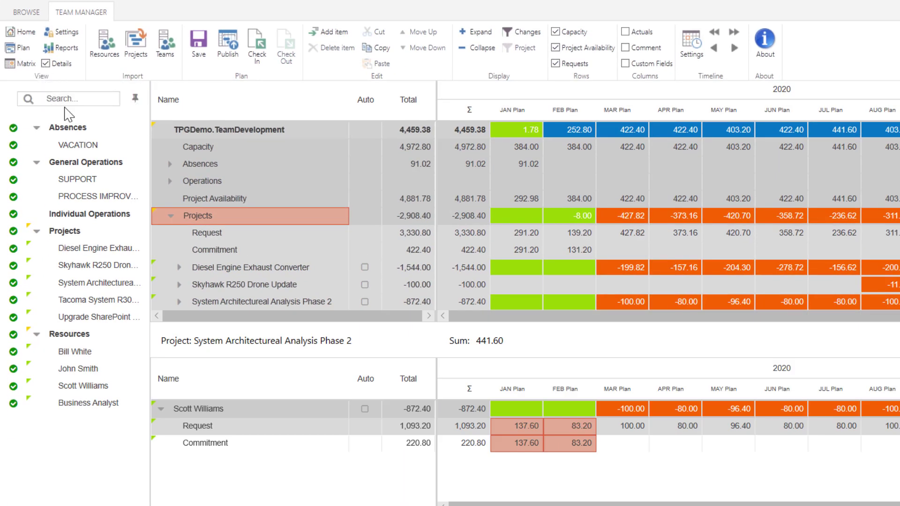
pyautogui.scroll(-2, 230, 265)
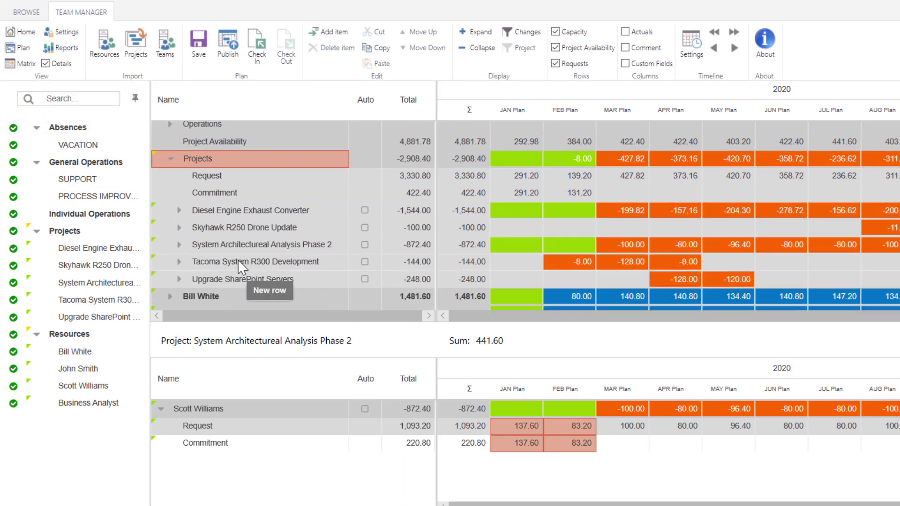
pyautogui.click(238, 259)
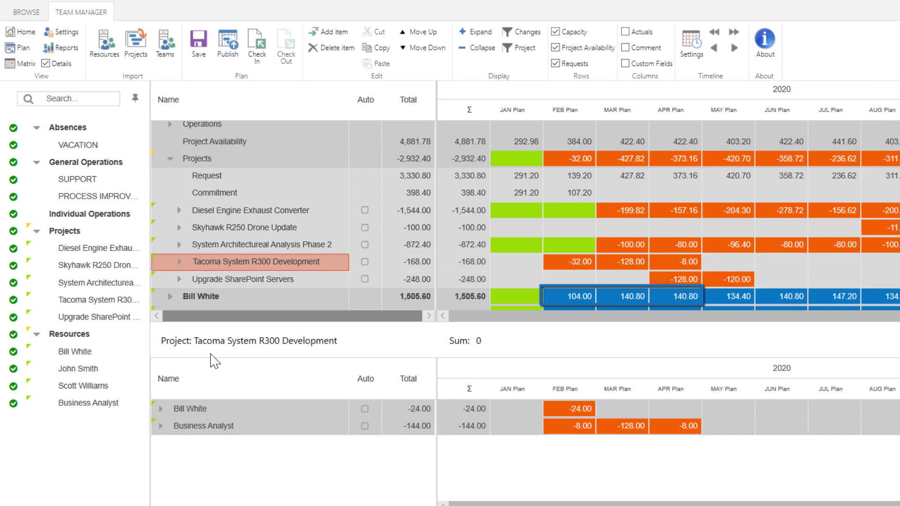
pyautogui.click(161, 409)
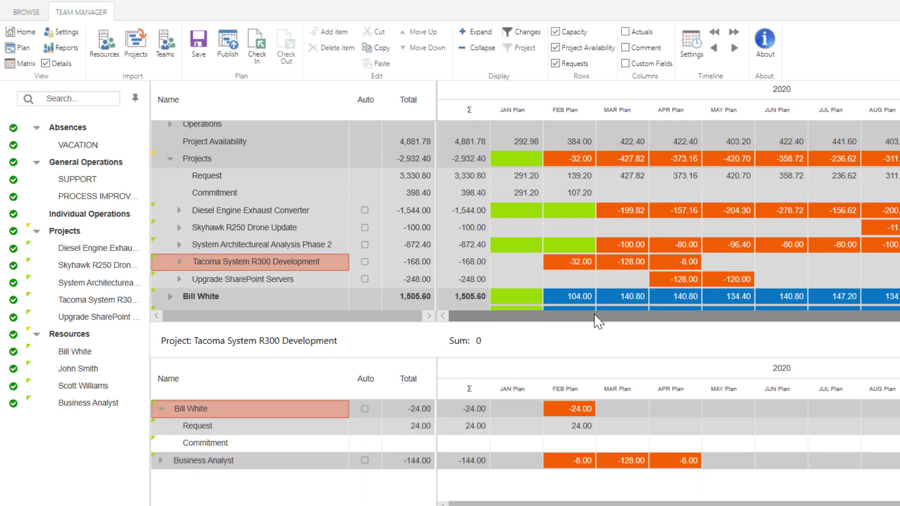
# Commit 32, 128 and 8 hours for February through April on Tacoma System R300 Development.
pyautogui.click(568, 442)
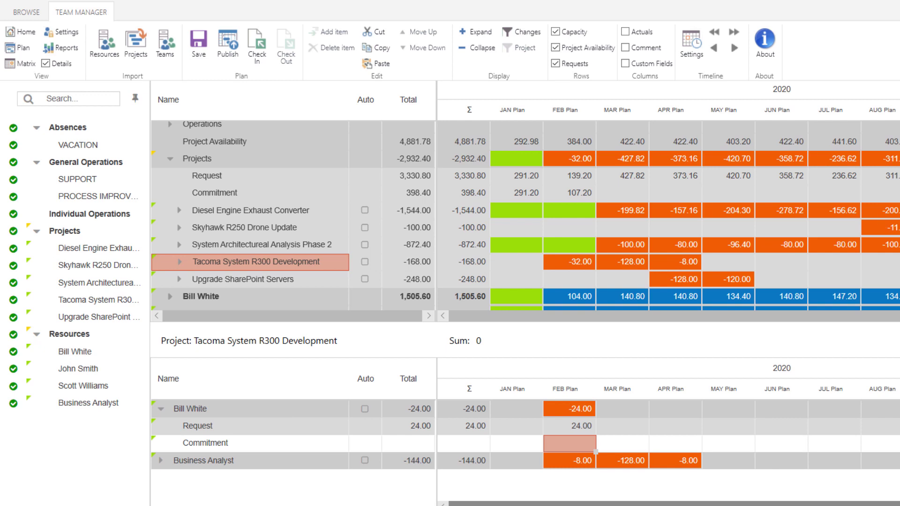
pyautogui.write('32')
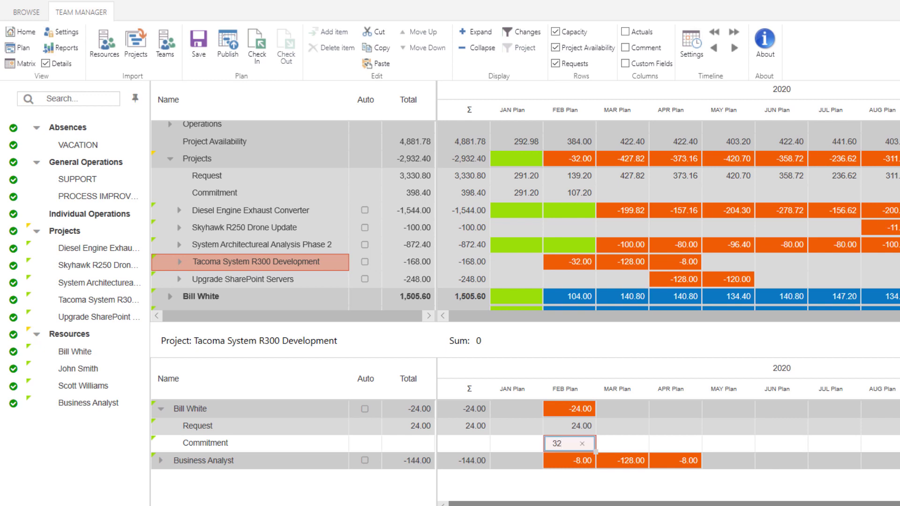
pyautogui.press('Tab')
pyautogui.write('128')
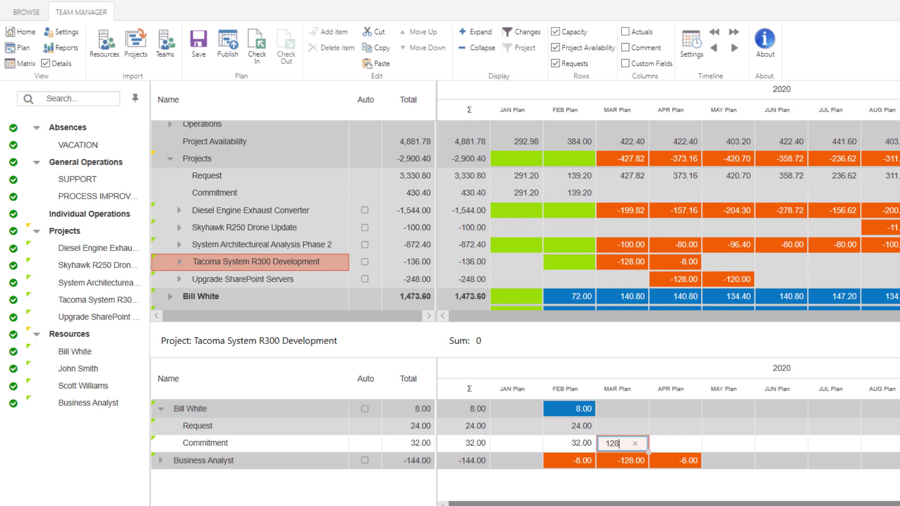
pyautogui.press('Tab')
pyautogui.write('8')
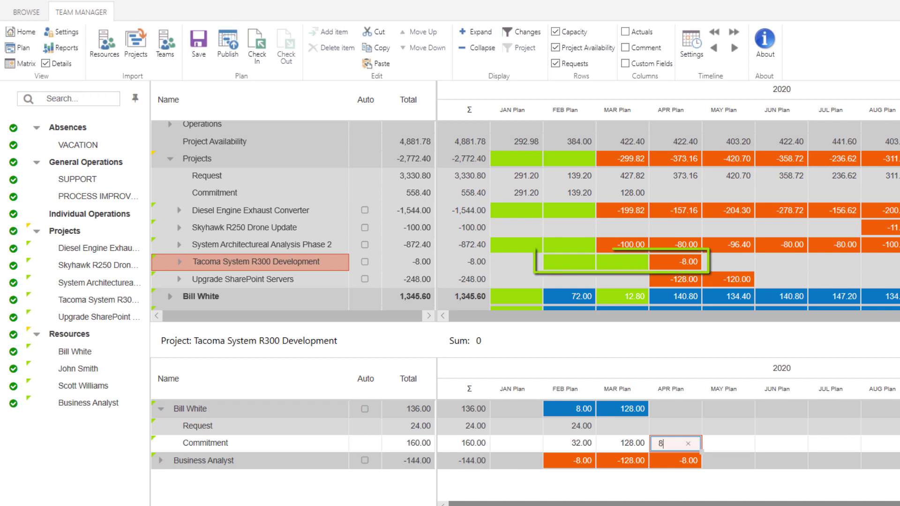
pyautogui.press('Tab')
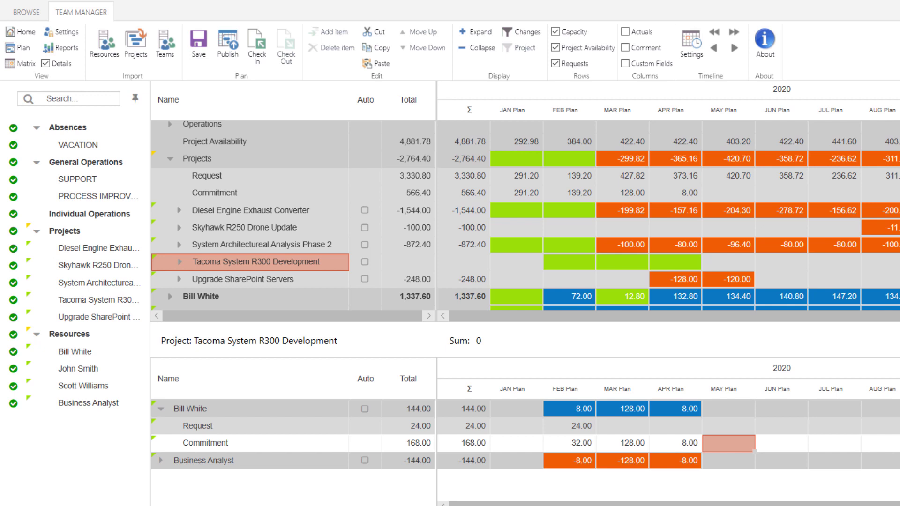
pyautogui.click(191, 280)
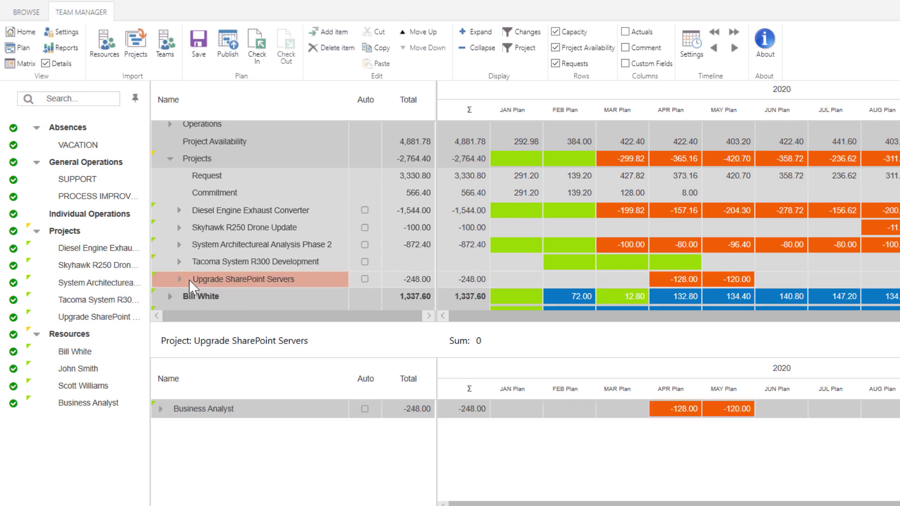
# In the Matrix view, assign the first team member to Upgrade SharePoint Servers.
pyautogui.click(161, 409)
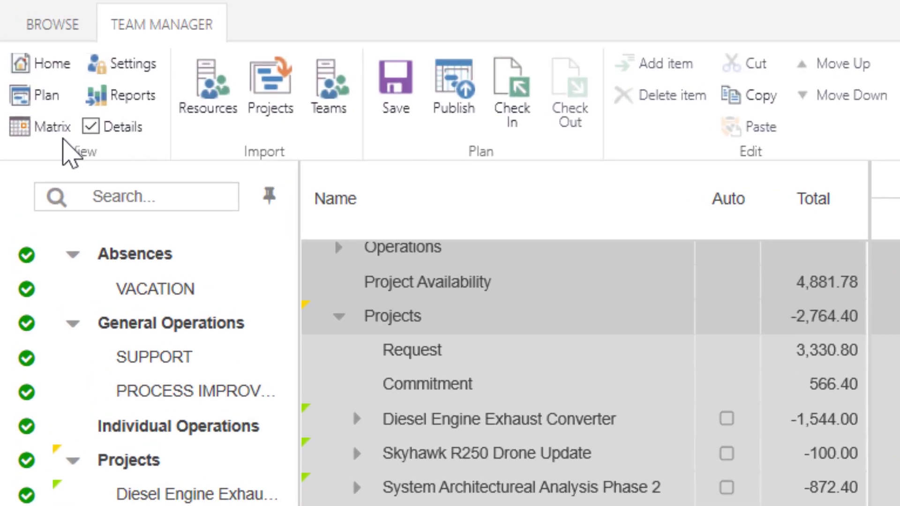
pyautogui.click(43, 103)
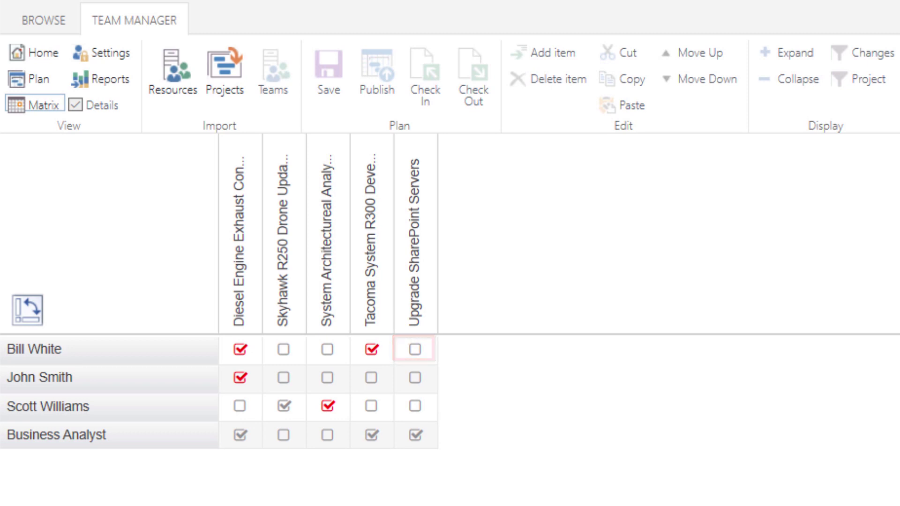
pyautogui.click(415, 351)
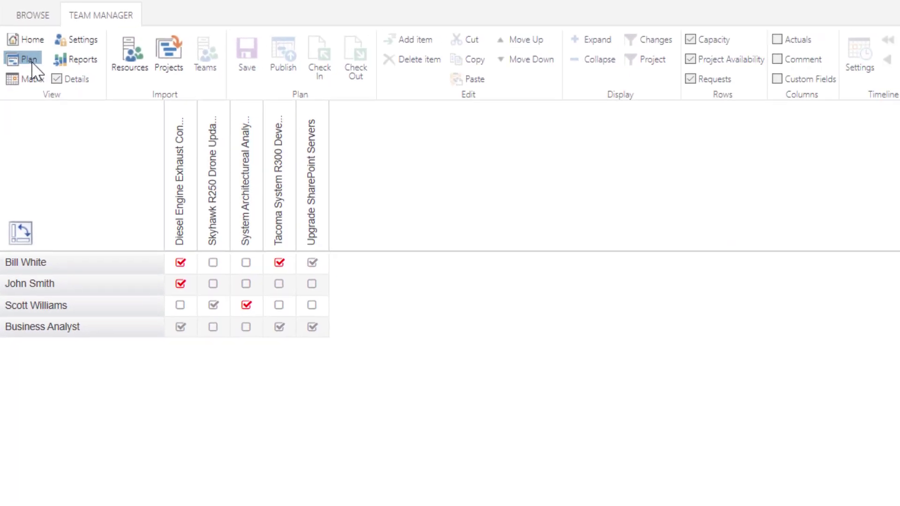
# In the Plan view, expand both Upgrade SharePoint Servers resources and select the Business Analyst's April–May request.
pyautogui.click(29, 61)
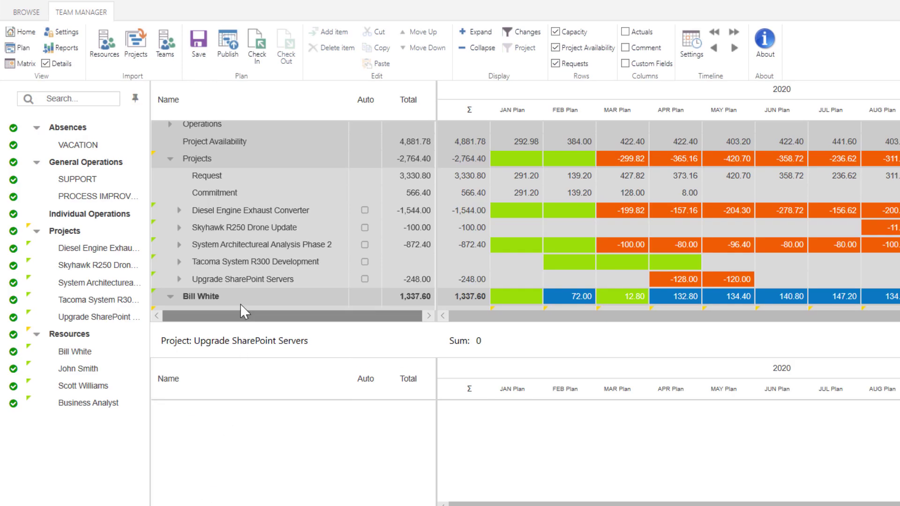
pyautogui.click(256, 279)
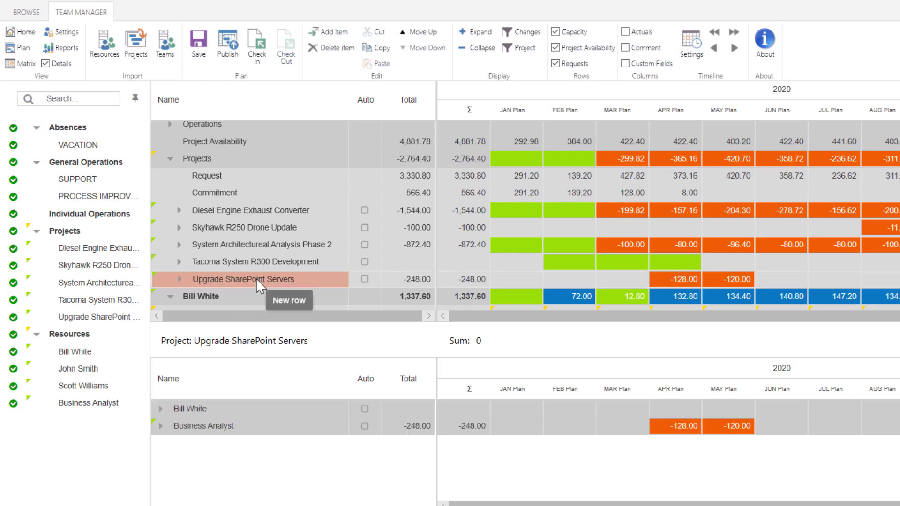
pyautogui.click(161, 412)
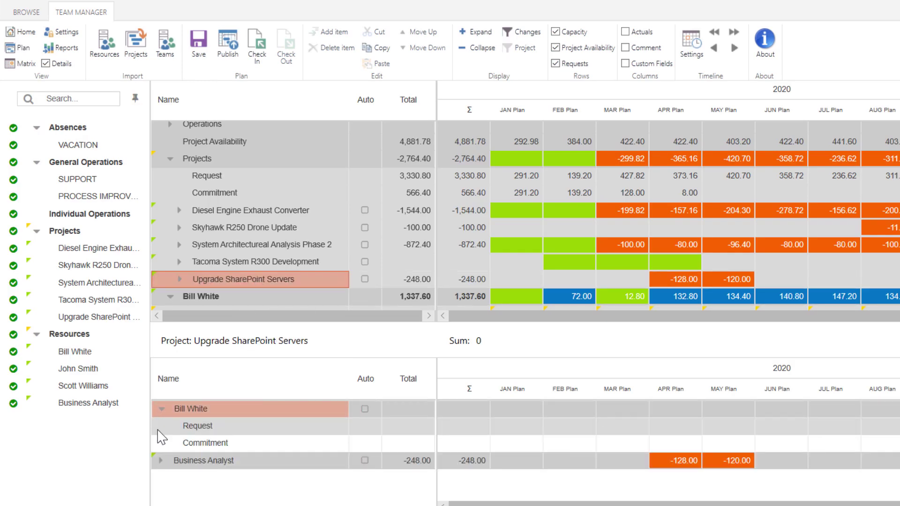
pyautogui.click(161, 461)
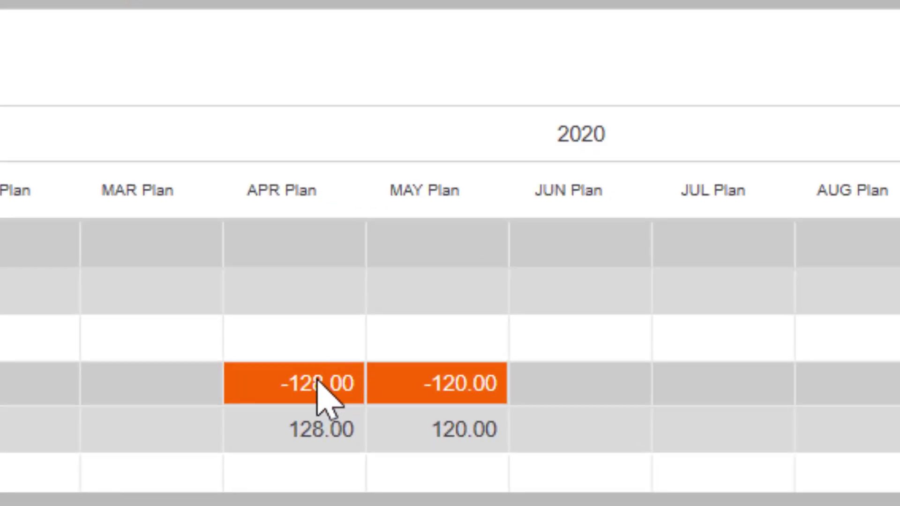
pyautogui.click(317, 382)
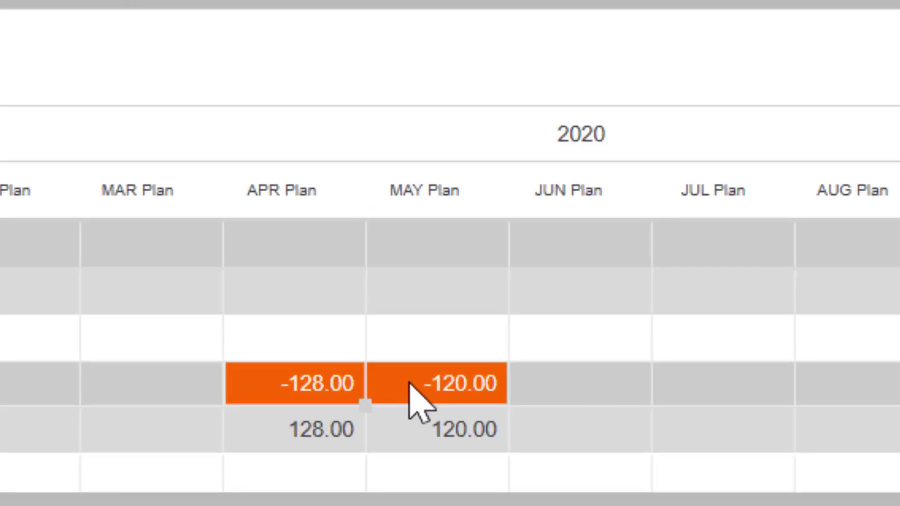
pyautogui.keyDown('shift'); pyautogui.click(411, 387); pyautogui.keyUp('shift')
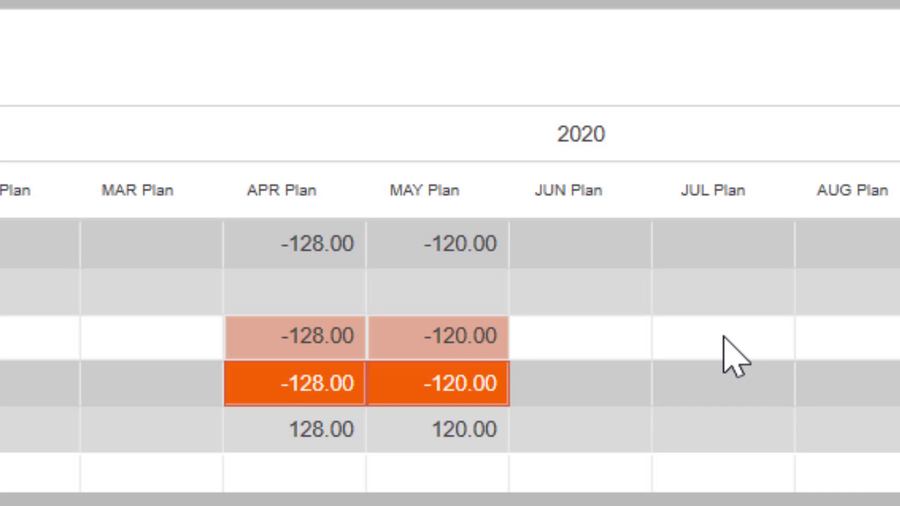
# Commit 128 in April and 120 in May for the first team member.
pyautogui.click(338, 341)
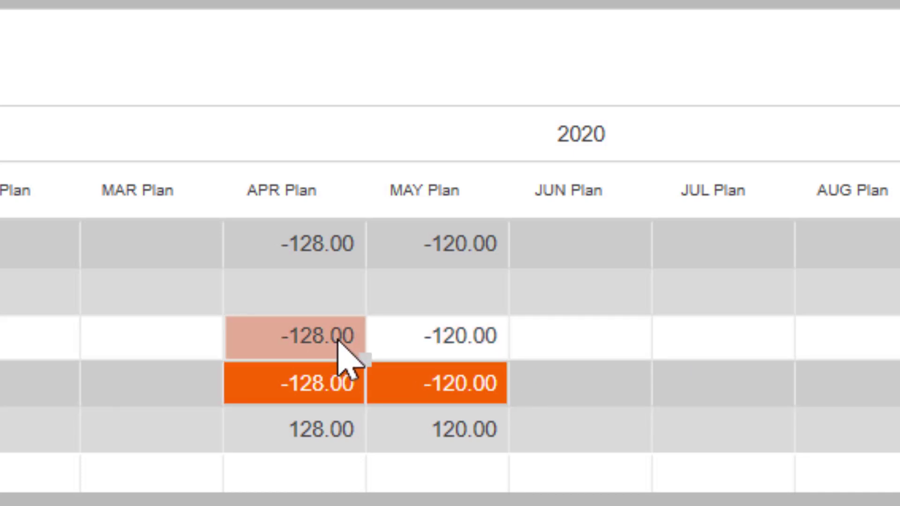
pyautogui.press('F2')
pyautogui.write('1')
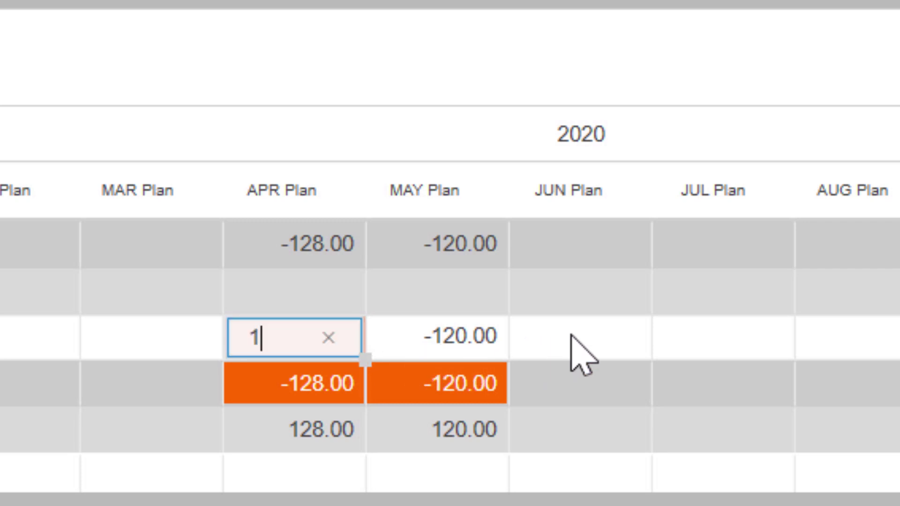
pyautogui.write('28')
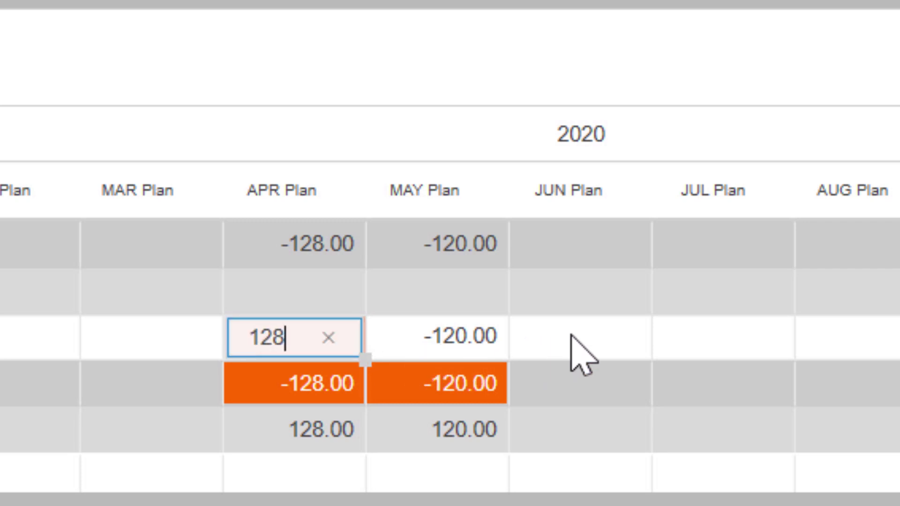
pyautogui.press('Tab')
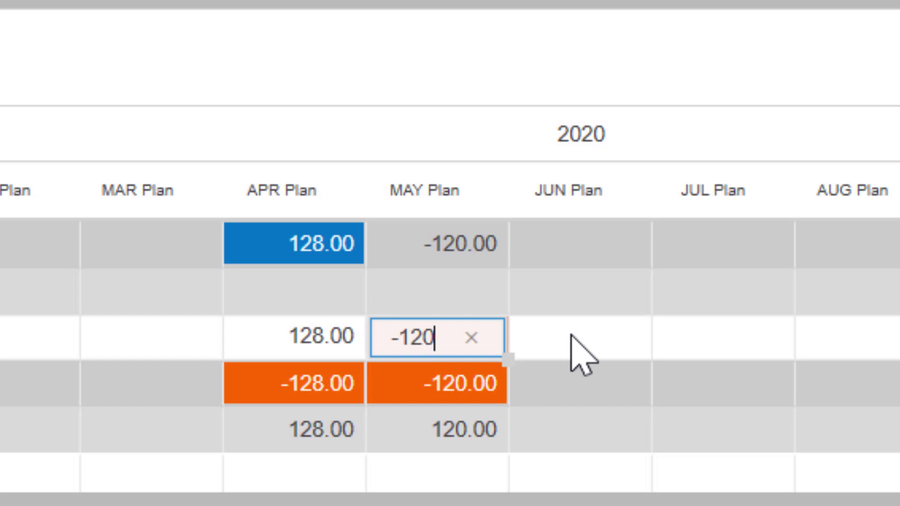
pyautogui.press('BackSpace')
pyautogui.press('BackSpace')
pyautogui.press('BackSpace')
pyautogui.press('BackSpace')
pyautogui.write('120')
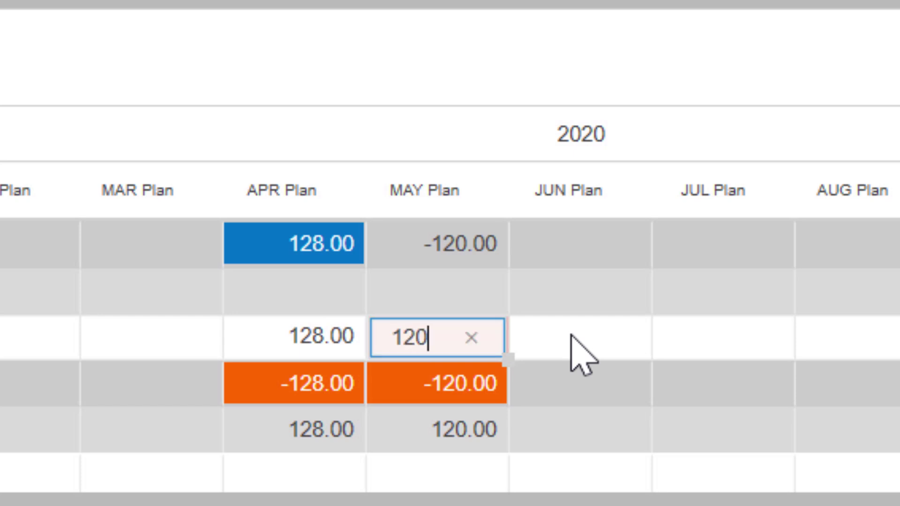
pyautogui.press('Tab')
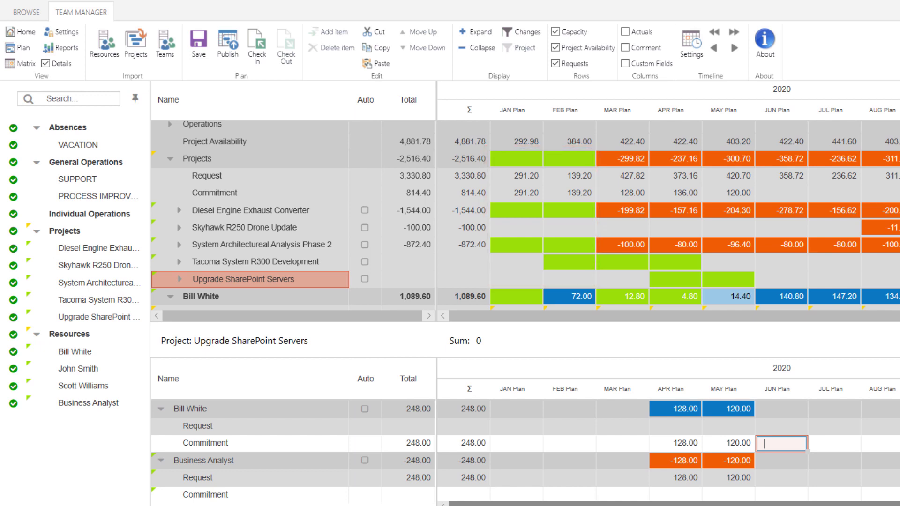
pyautogui.scroll(1, 248, 296)
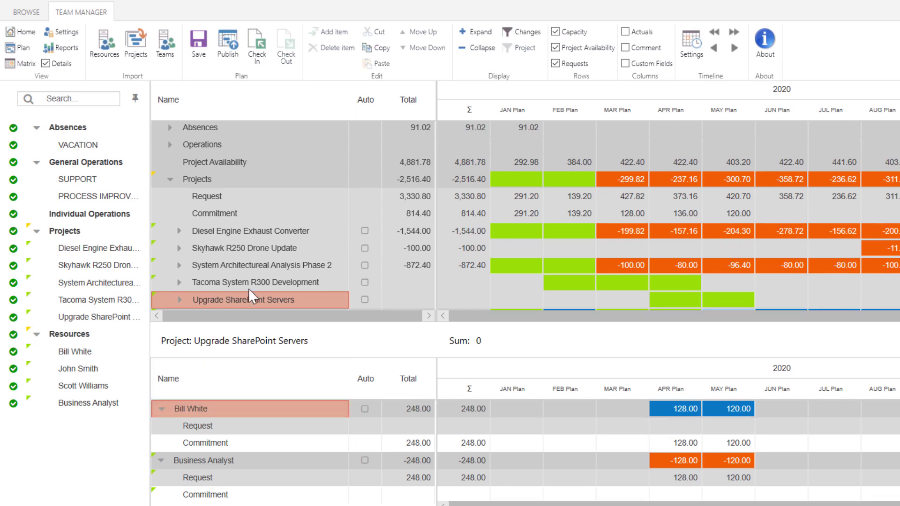
# Filter to the Diesel Engine Exhaust Converter project and add it to the third team member.
pyautogui.click(251, 232)
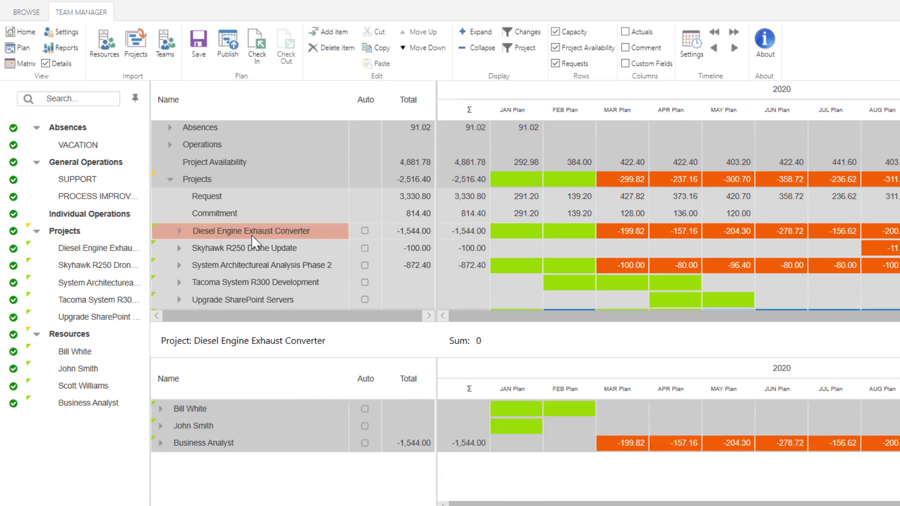
pyautogui.click(524, 48)
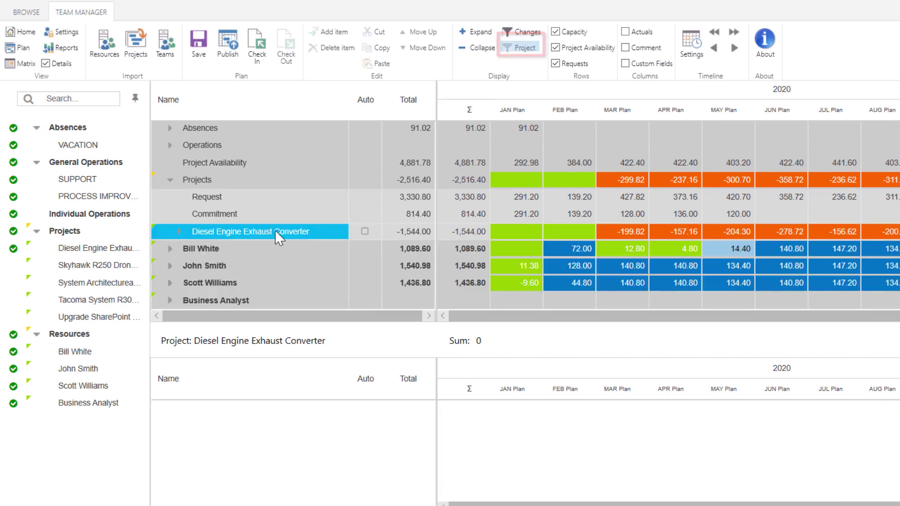
pyautogui.click(215, 283)
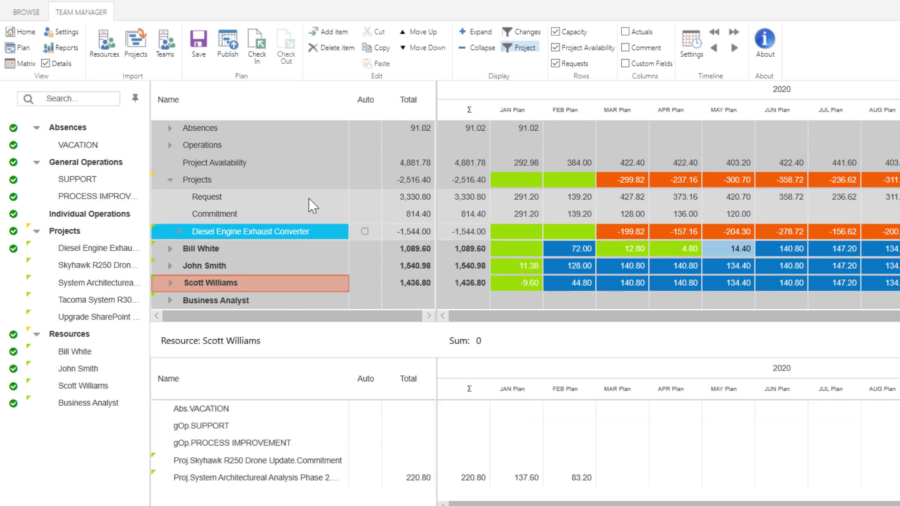
pyautogui.click(328, 33)
# Reselect the Diesel Engine Exhaust Converter row, show all projects again, and publish the team plan.
pyautogui.scroll(1, 222, 163)
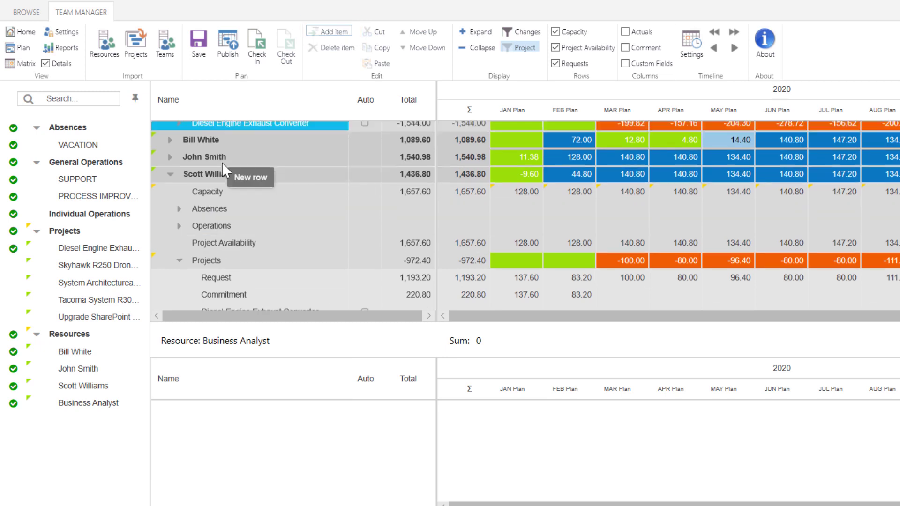
pyautogui.click(224, 169)
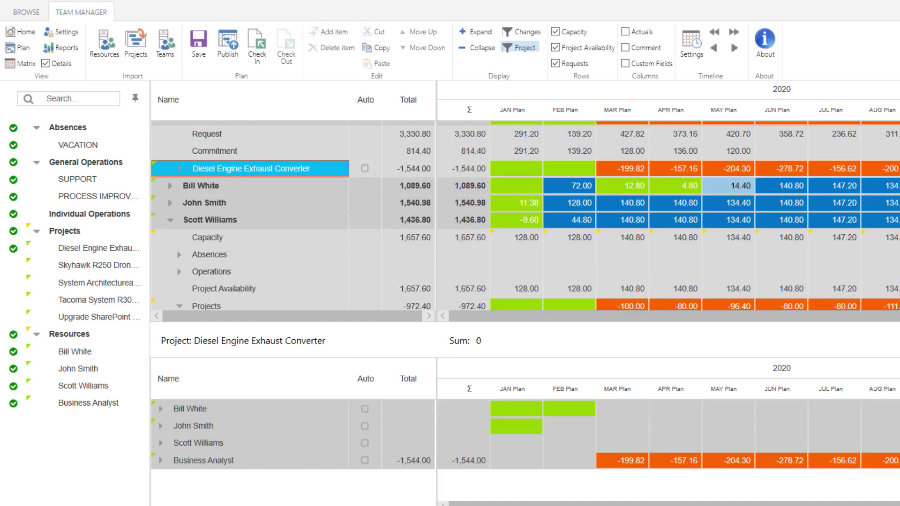
pyautogui.click(526, 49)
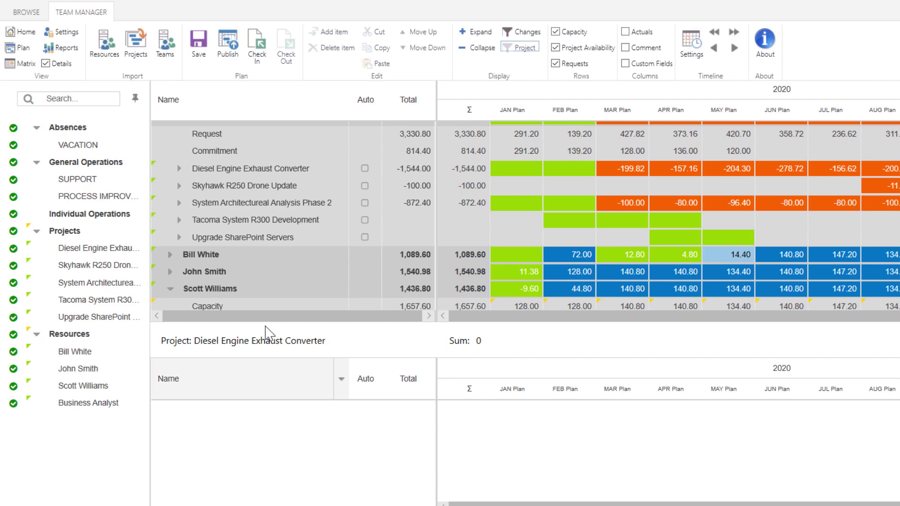
pyautogui.click(227, 52)
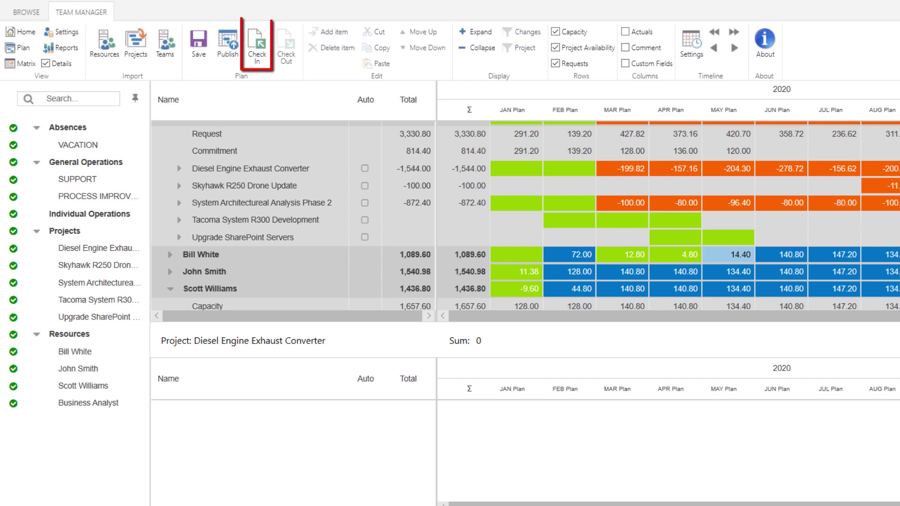
# Check in the team plan and open the Team Overview plan from the PWA TeamManager home.
pyautogui.click(253, 61)
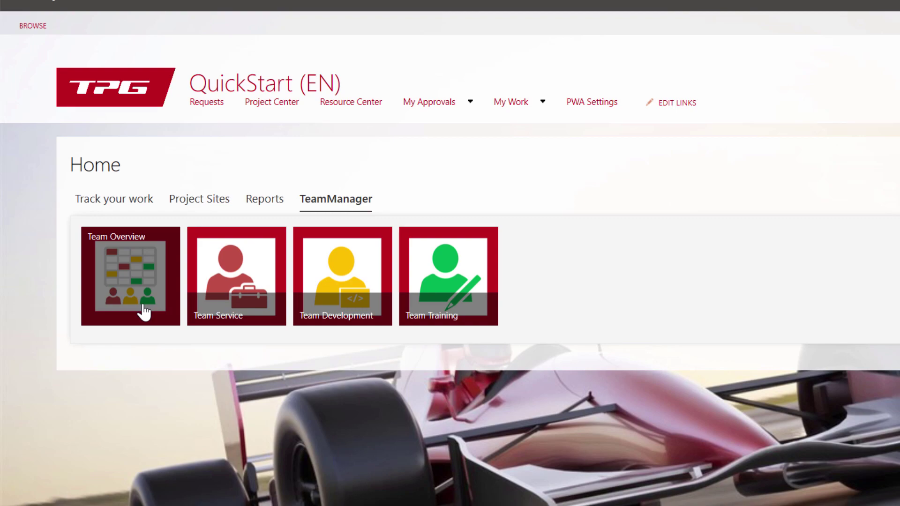
pyautogui.click(144, 313)
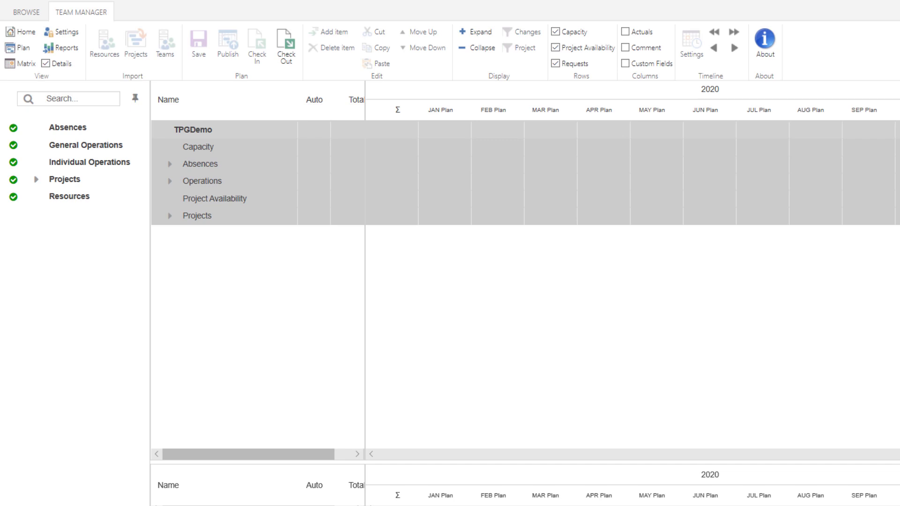
# Check out the Team Overview plan and import the TeamService, TeamDevelopment and TeamTraining child teams.
pyautogui.click(283, 65)
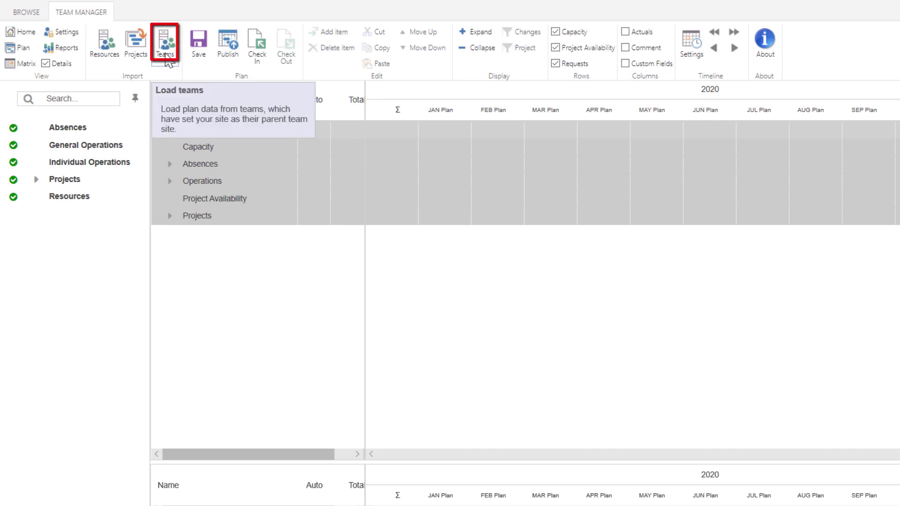
pyautogui.click(166, 57)
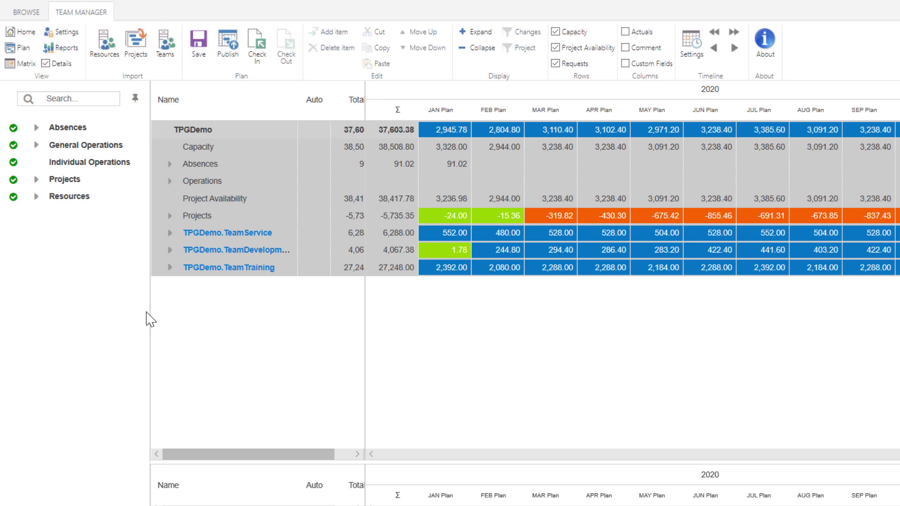
# Expand the TPGDemo.TeamService row and its Projects breakdown to show the four projects.
pyautogui.click(171, 233)
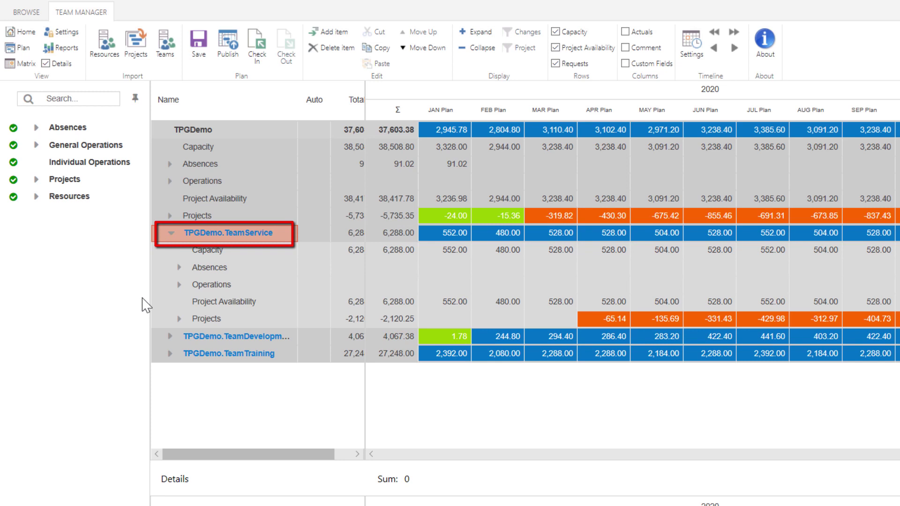
pyautogui.click(180, 320)
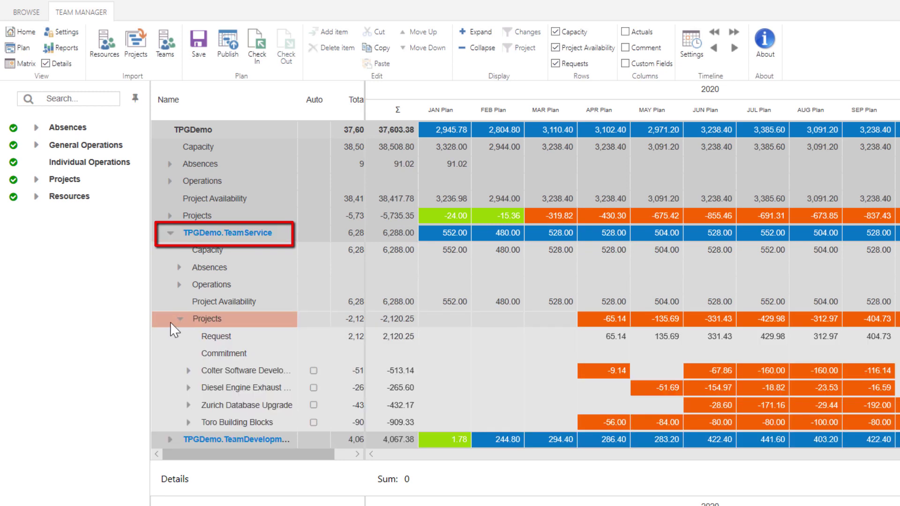